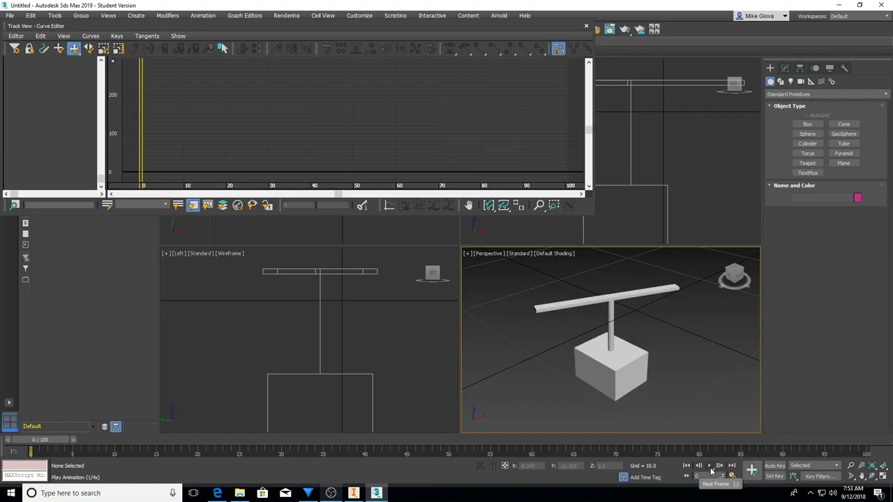
Play back the rotor animation in the Perspective view and return to frame 0.
click(709, 466)
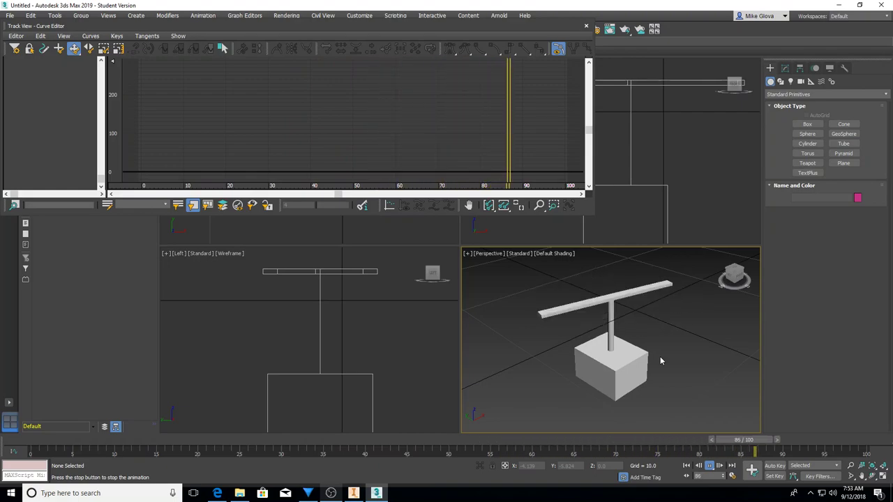
click(687, 466)
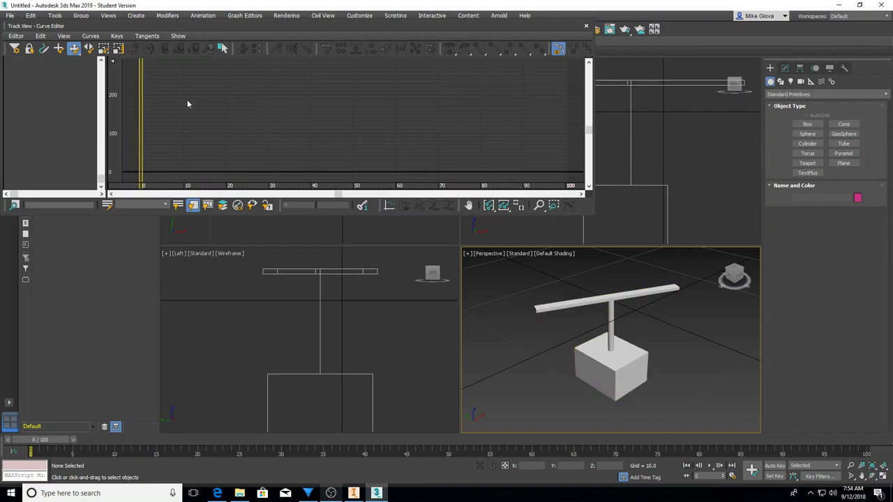
Export the whole scene as an Alembic (*.ABC) file named Helo2, covering active time segments 0 to 100.
click(10, 17)
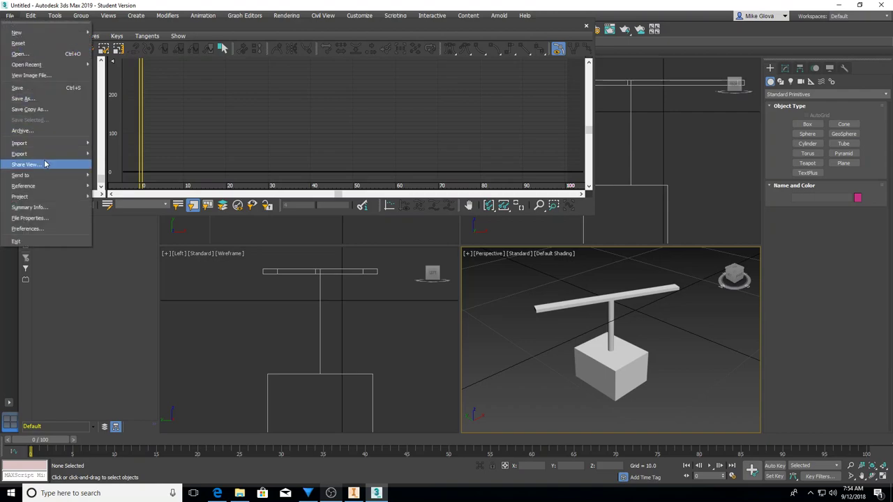
mouse_move(45, 159)
click(125, 160)
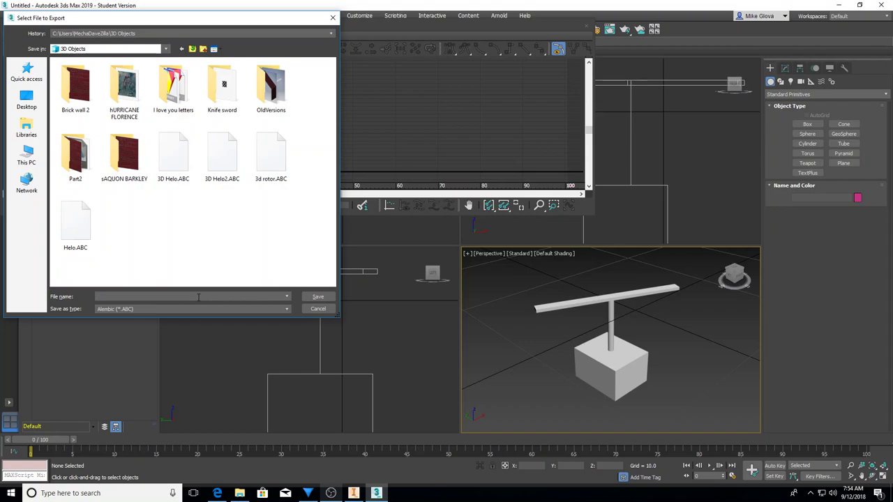
click(198, 297)
text(Helo2)
click(286, 308)
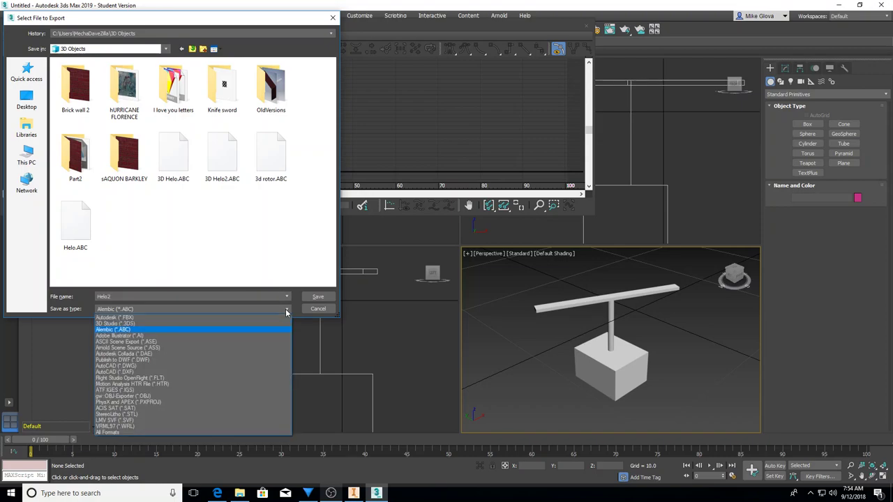
click(214, 331)
click(317, 297)
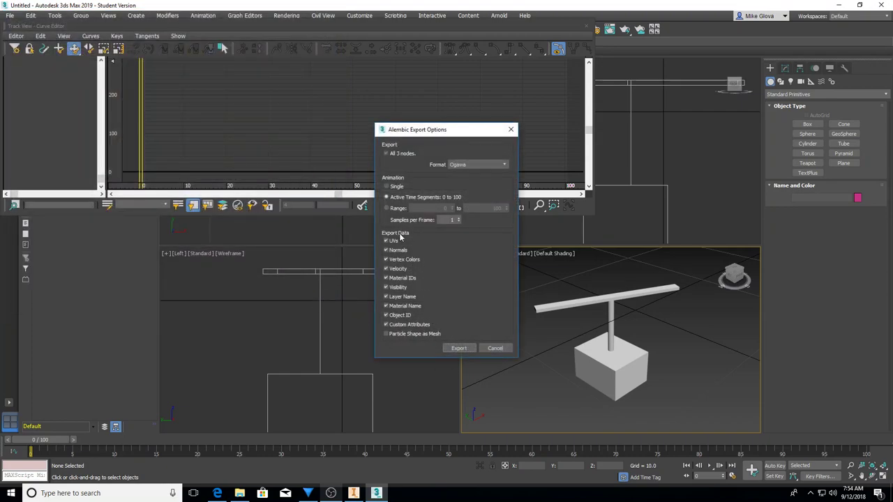
click(458, 348)
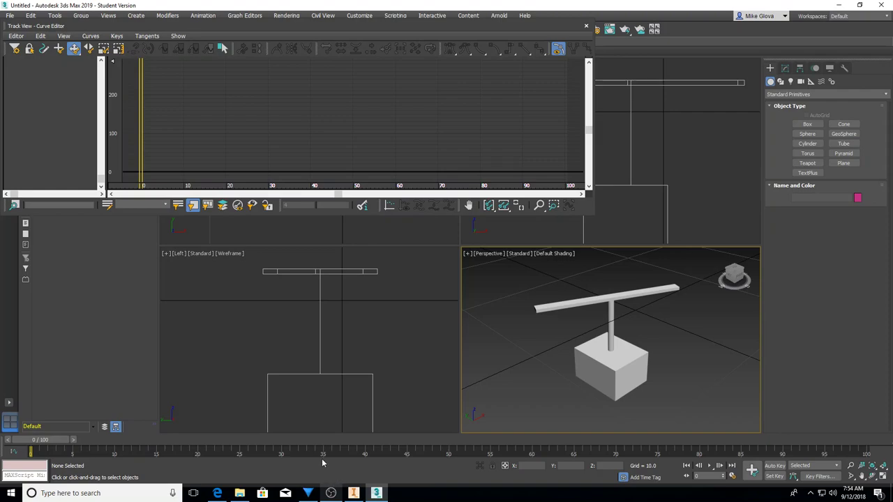
Switch to HitFilm Pro and choose Rotor Assembly from the 3D Objects folder for import as a 3D model.
click(307, 493)
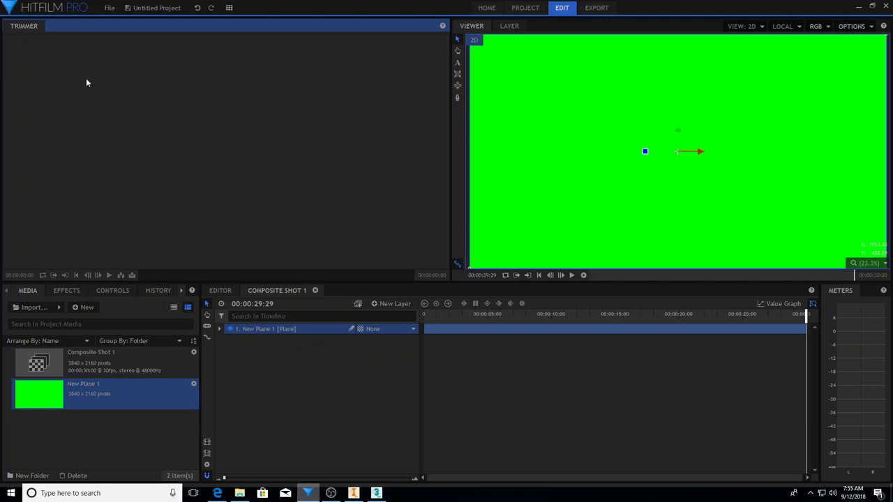
click(59, 307)
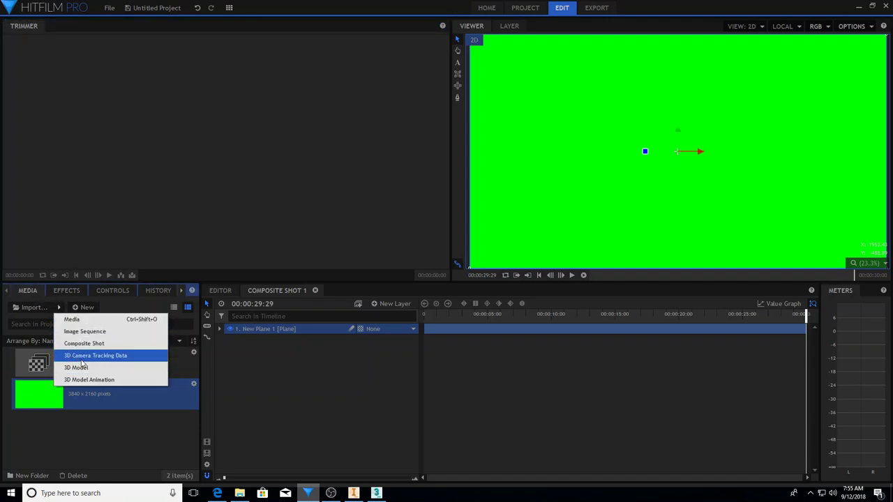
click(77, 367)
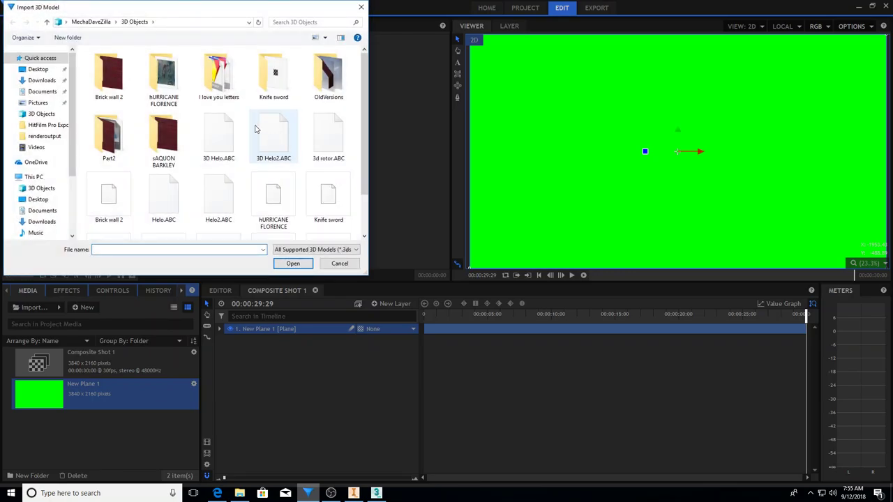
scroll(255, 129, down, 1)
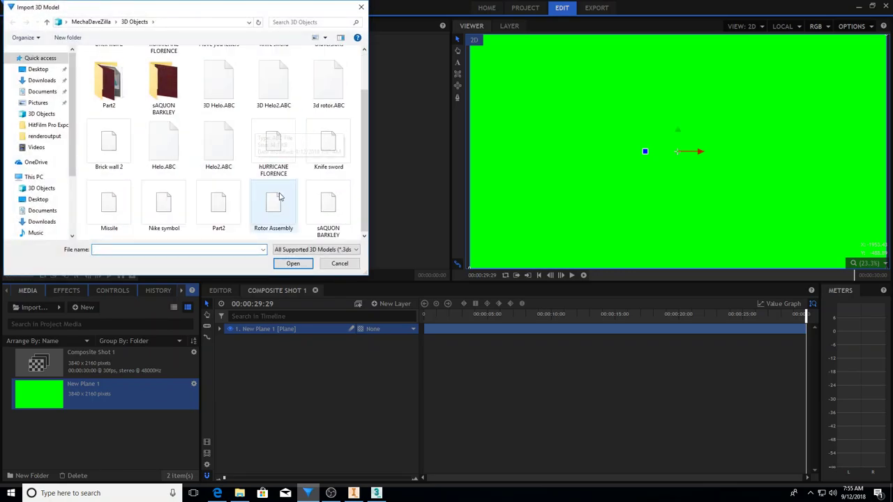
click(276, 213)
double_click(274, 211)
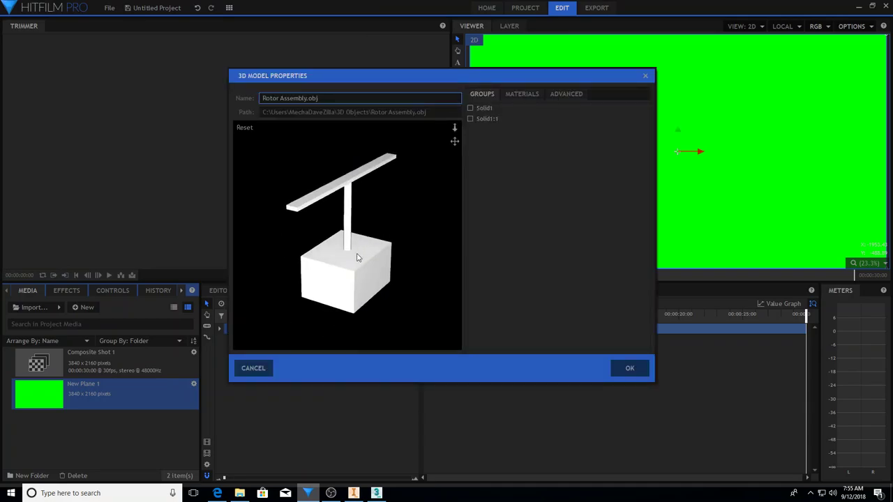
Assign the grey texture image starting with 1b0b5bf37e6849 as the 191,191,191 material's diffuse map and finish the model import.
click(532, 98)
click(469, 137)
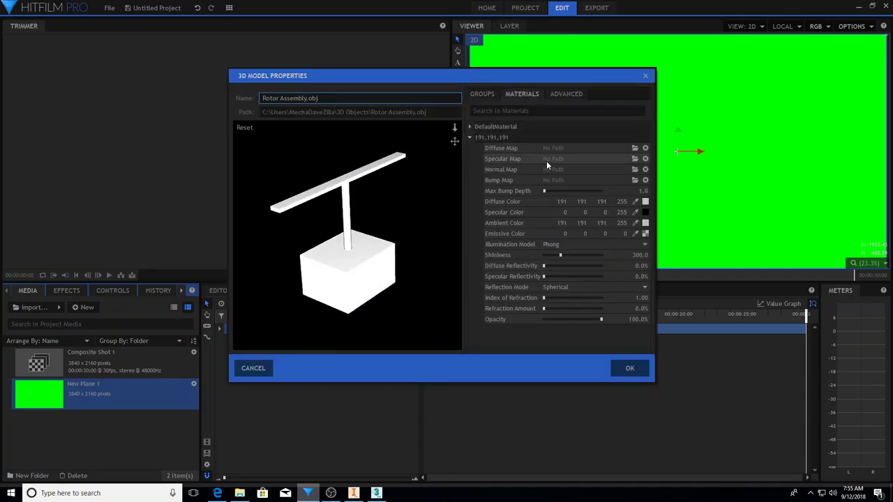
click(635, 148)
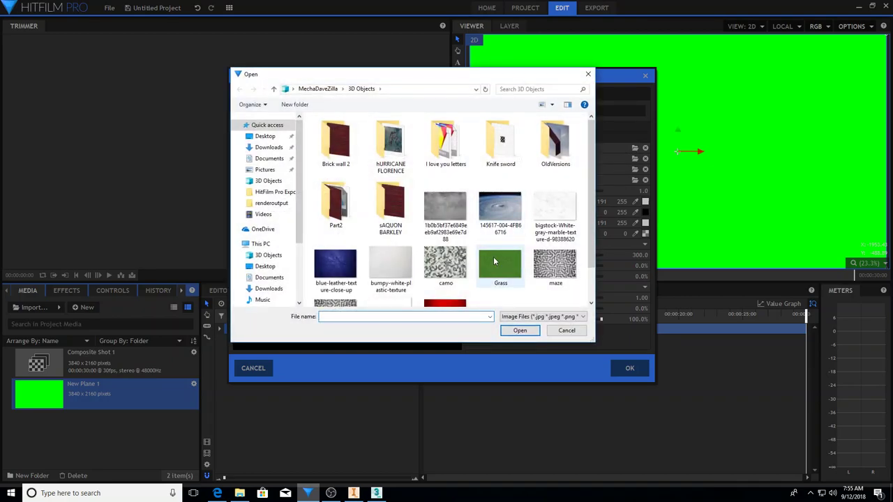
double_click(447, 216)
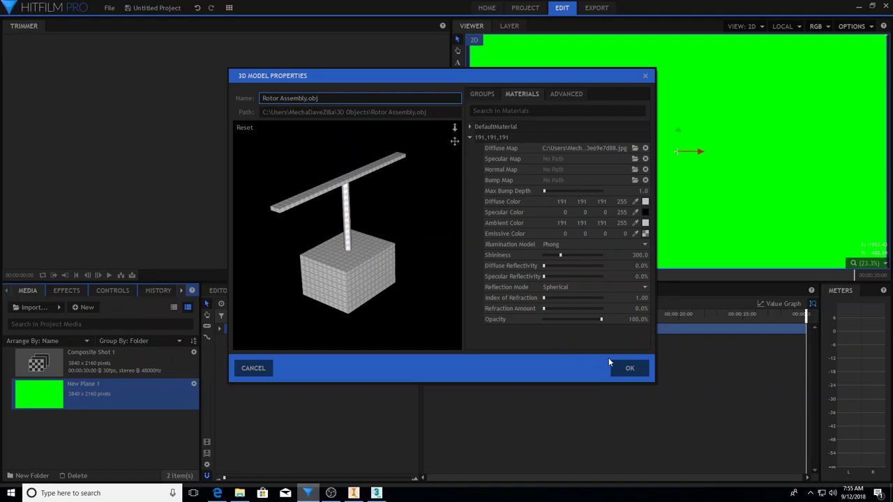
click(628, 368)
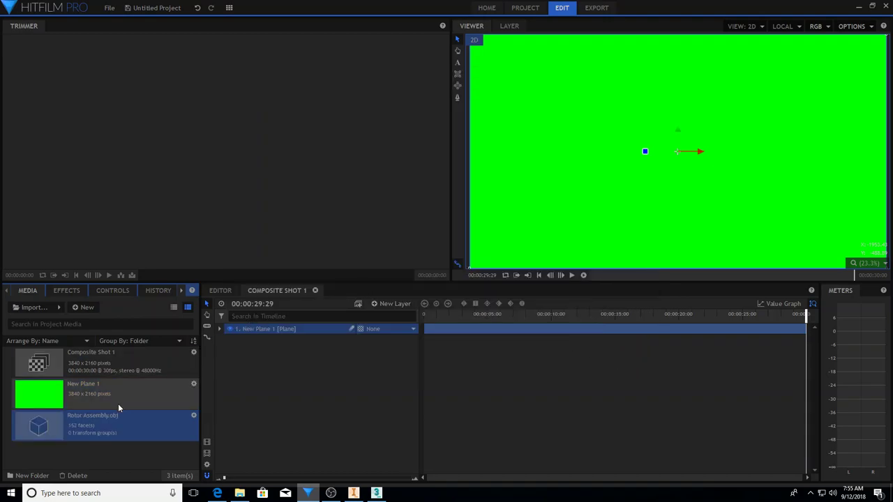
Place Rotor Assembly.obj above the green plane in Composite Shot 1 and set its Y and X rotations to 25°.
drag(110, 423, 265, 328)
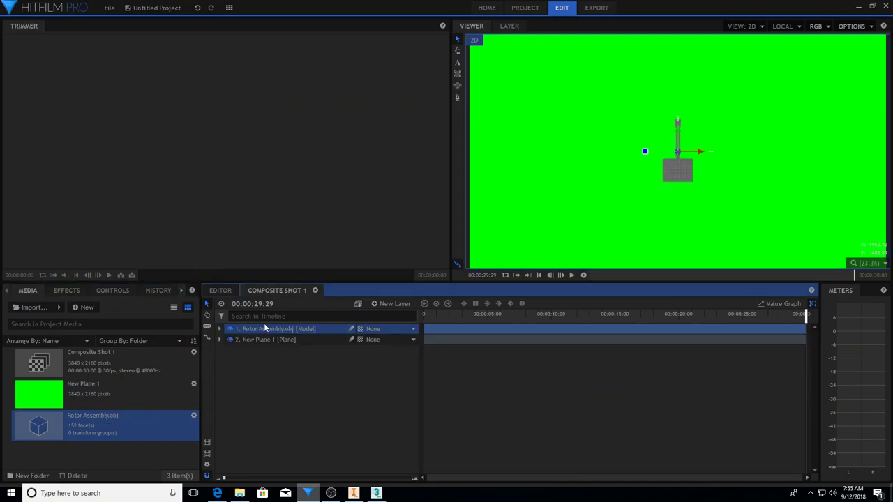
click(221, 329)
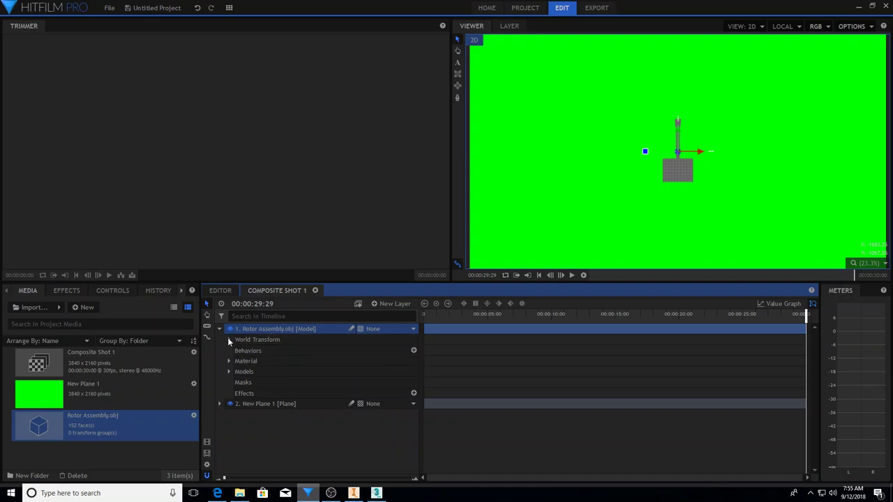
click(229, 339)
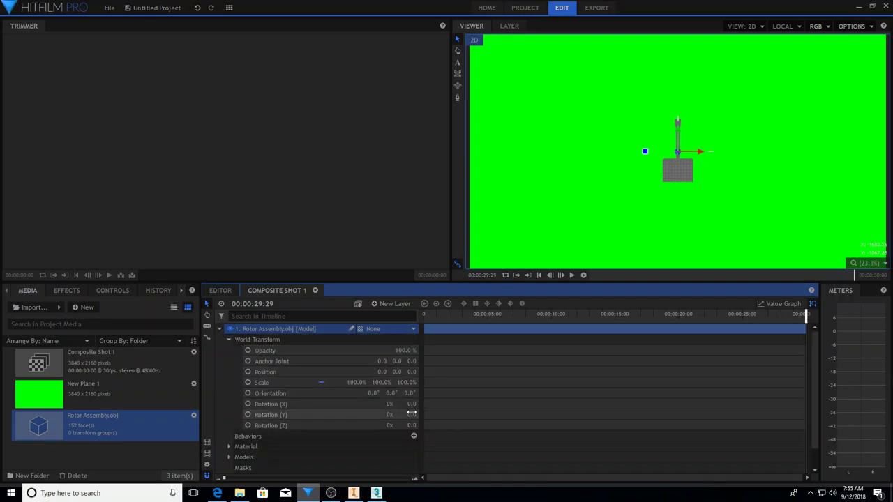
click(411, 414)
text(25)
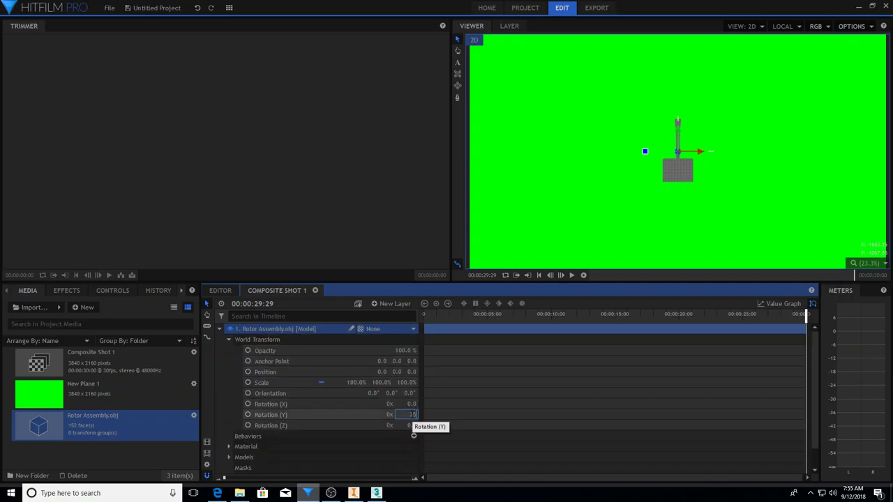
key(Return)
click(410, 403)
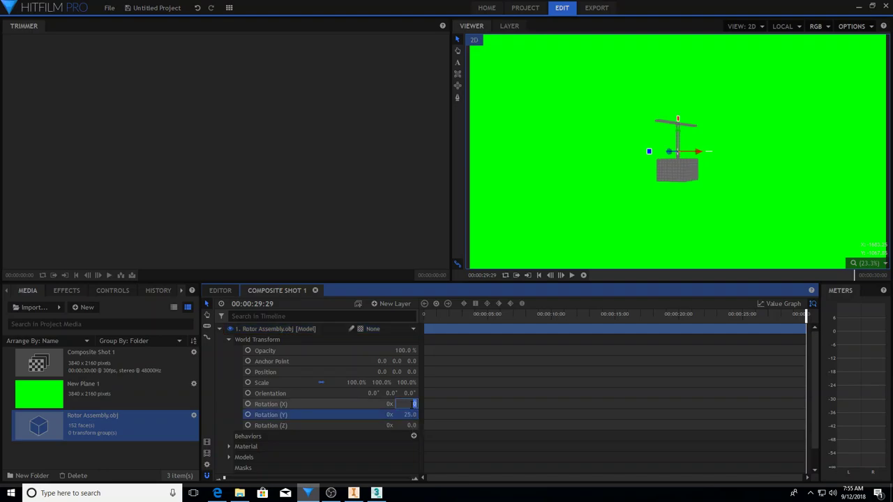
text(25)
key(Return)
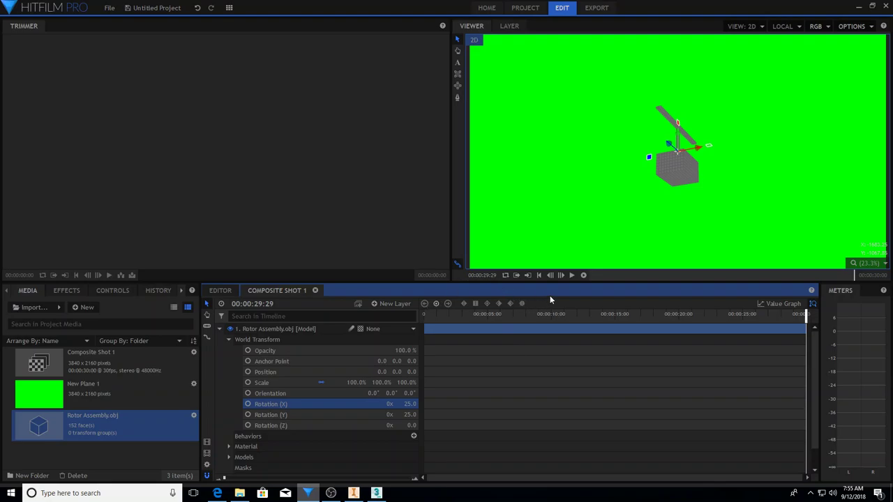
Play the composite shot to check the model for motion and return to the start.
click(571, 275)
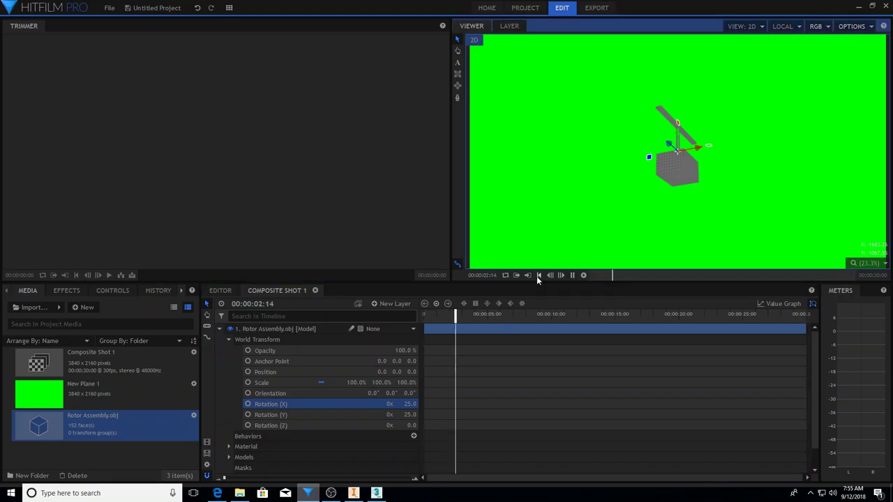
click(537, 276)
Import Helo2.ABC as a 3D model animation.
click(59, 308)
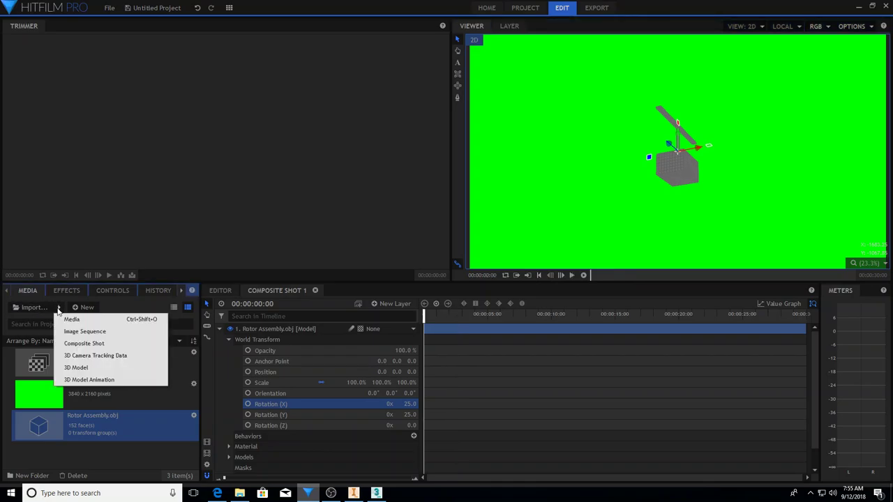
click(80, 381)
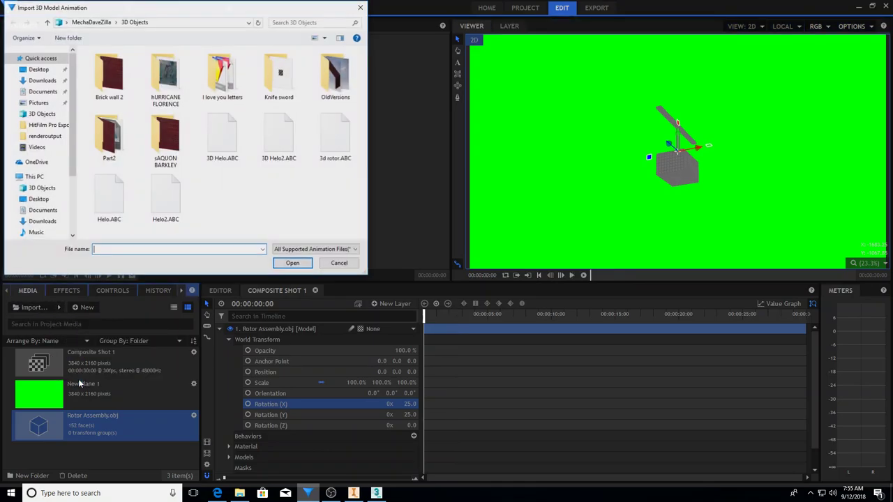
double_click(160, 203)
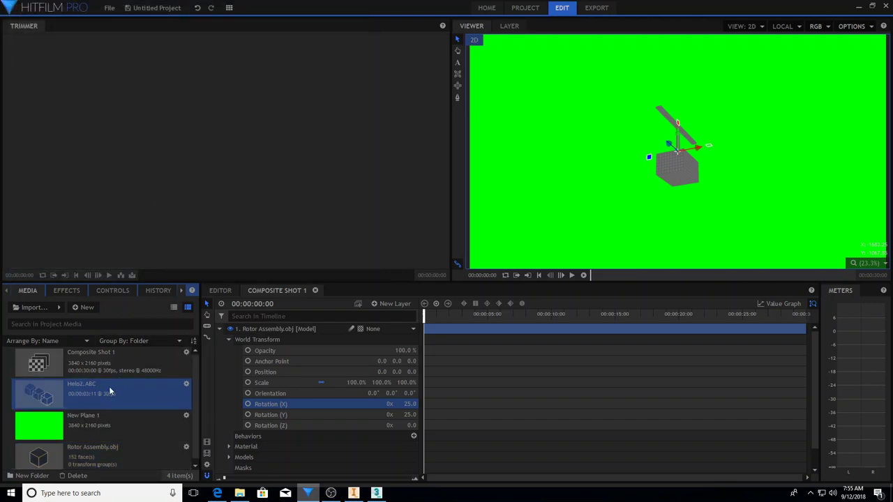
Apply the Helo2.ABC animation to Rotor Assembly.obj in the model layer's Animations group.
drag(110, 392, 265, 436)
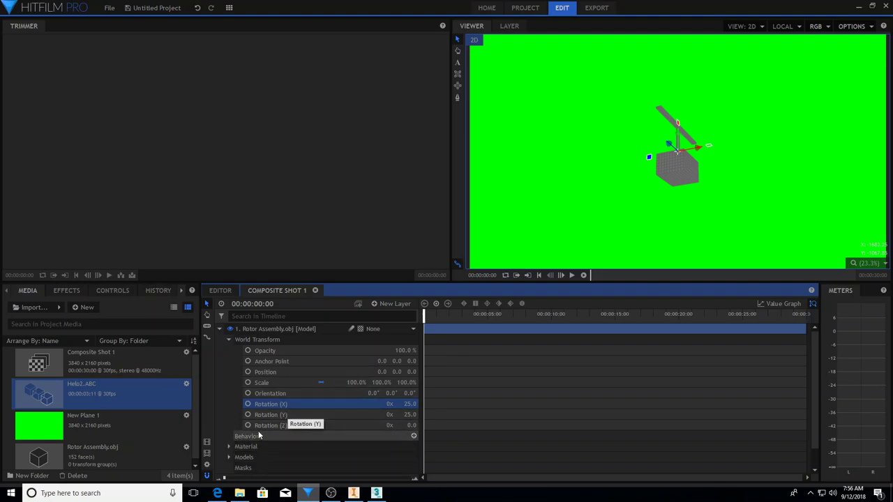
click(231, 458)
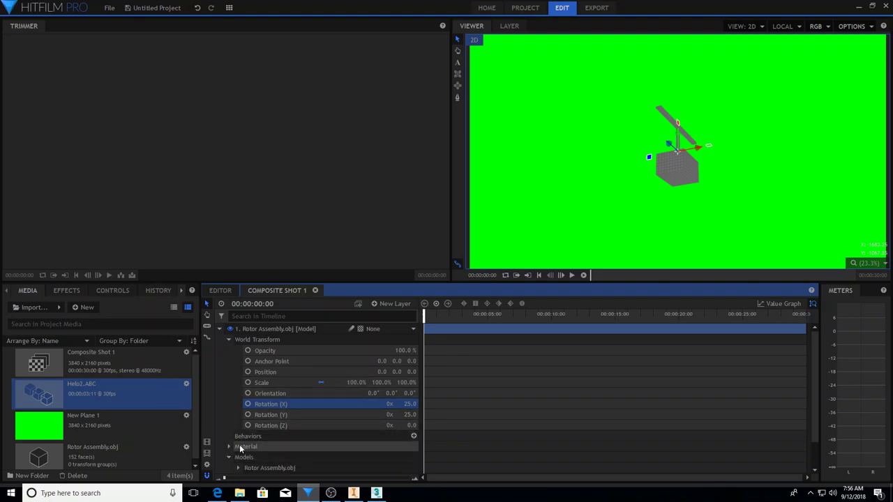
scroll(235, 450, down, 1)
click(238, 436)
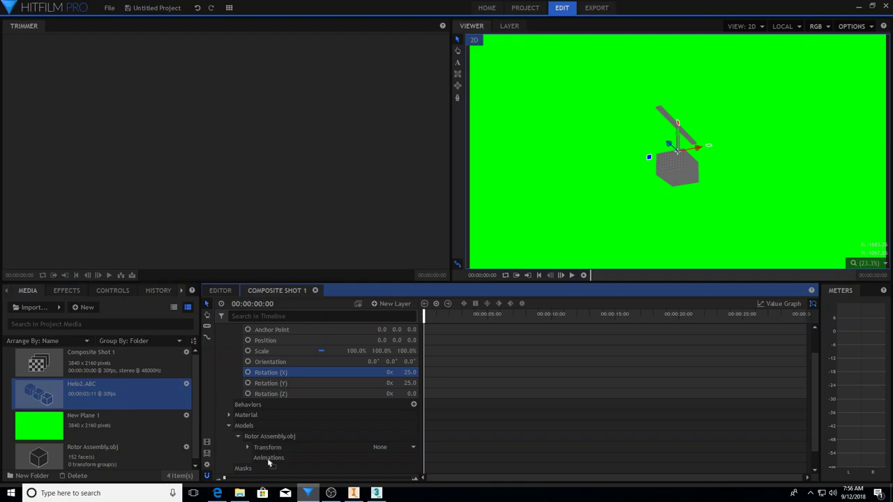
drag(267, 458, 266, 457)
Set the Rotor Assembly layer's scale to 200% on all axes.
click(352, 351)
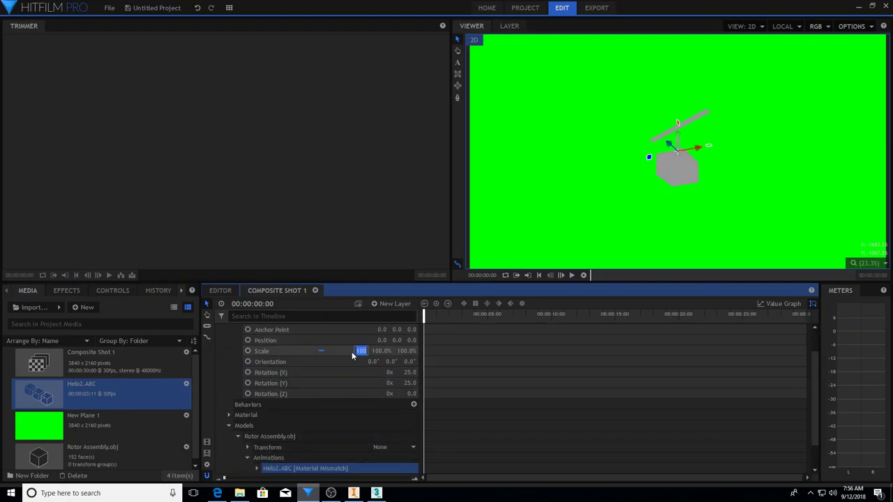
text(200)
key(Return)
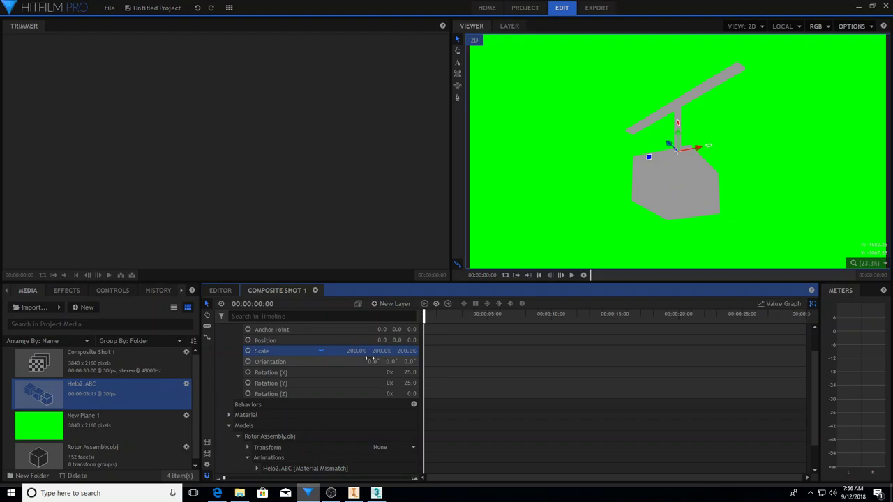
Play the composite shot from the start to check the applied rotor animation.
scroll(352, 364, down, 1)
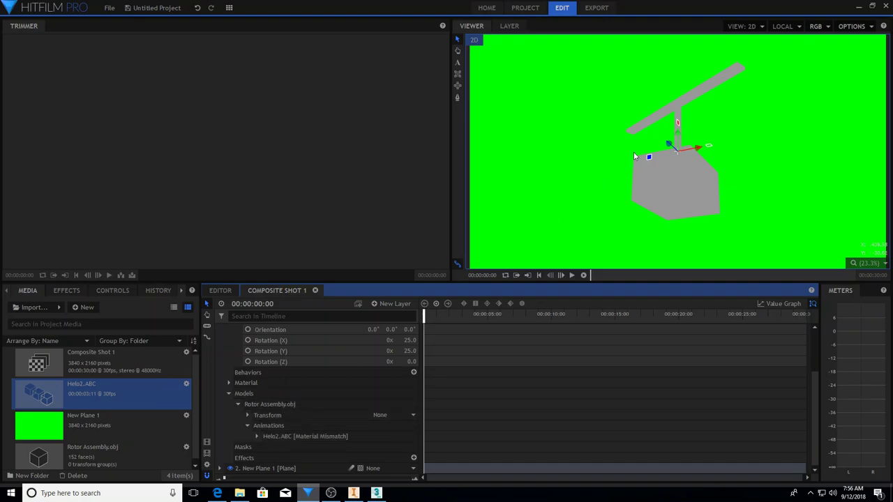
scroll(321, 370, up, 2)
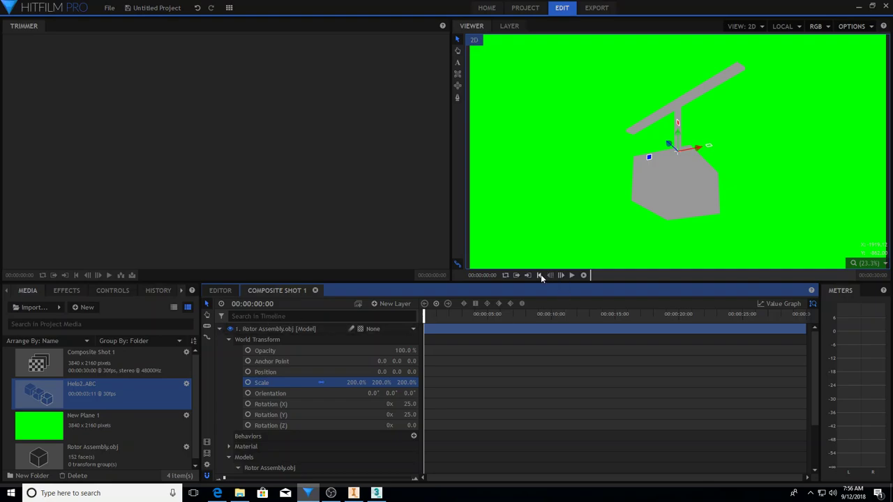
click(562, 277)
click(572, 276)
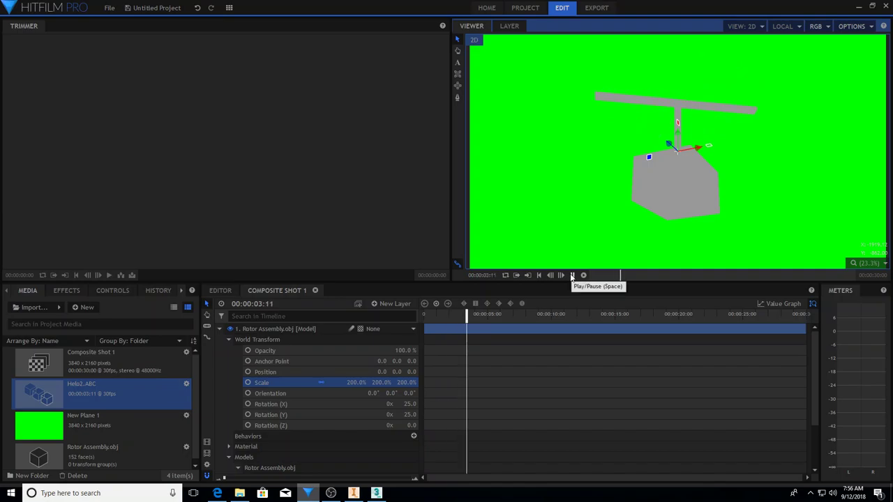
Turn on looping for the Helo2.ABC animation on the Rotor Assembly model.
scroll(254, 388, down, 3)
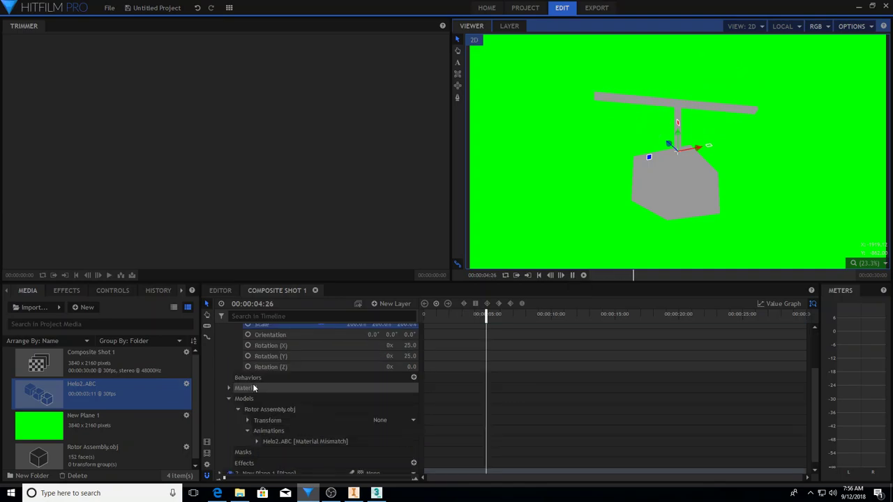
click(257, 437)
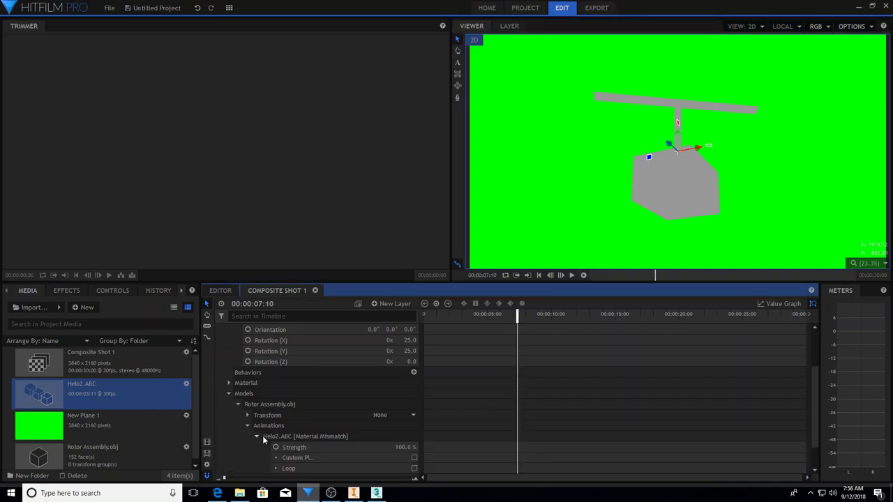
scroll(293, 440, down, 2)
click(413, 439)
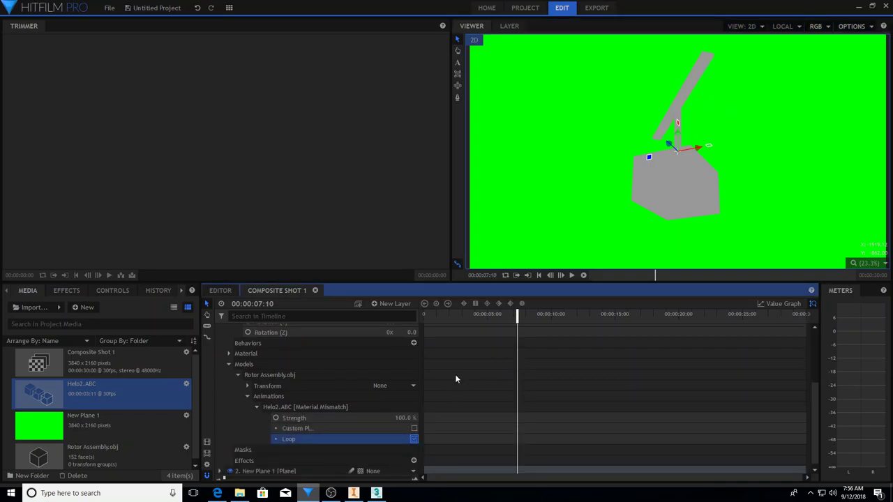
Play the looped rotor animation from the beginning and return to the first frame.
click(538, 275)
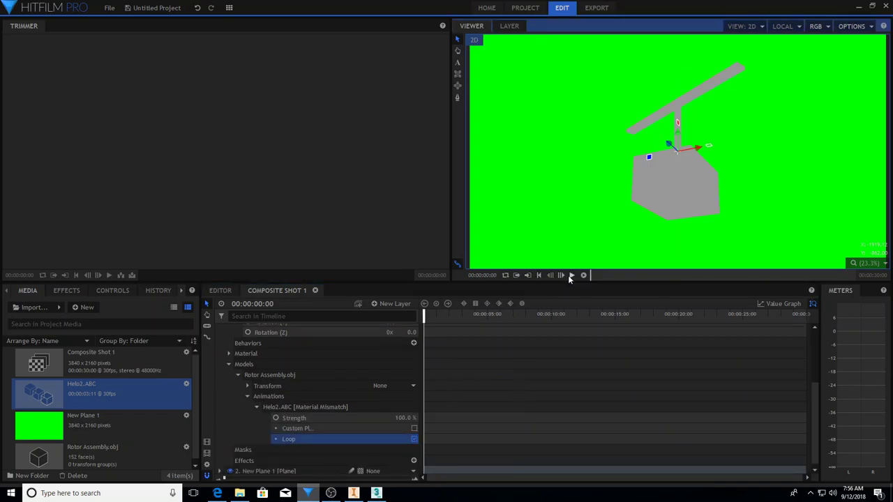
click(572, 275)
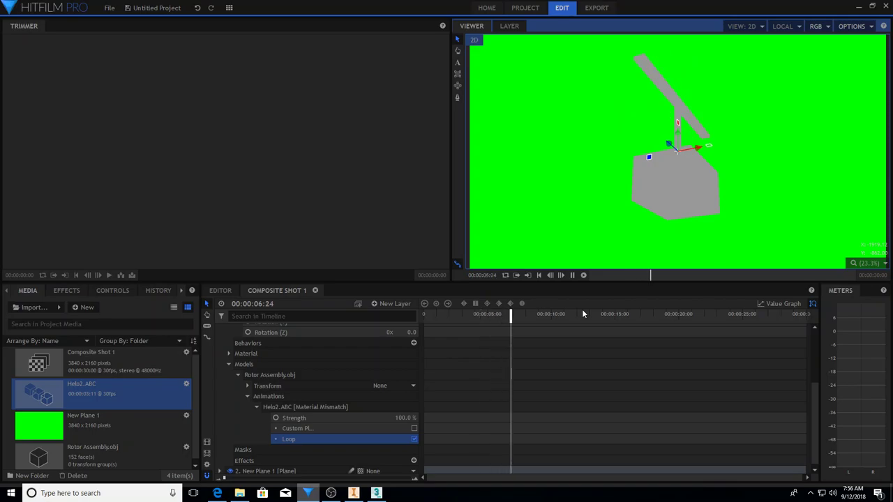
click(551, 275)
click(539, 275)
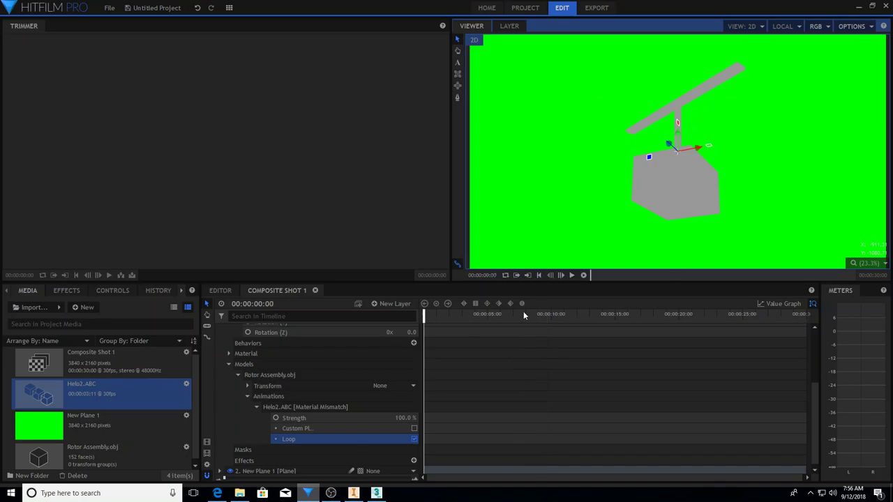